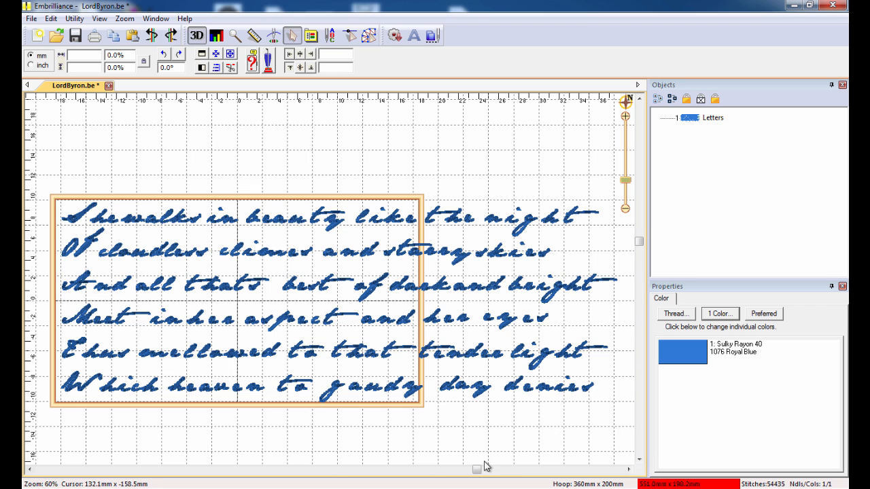
Step: Lasso the stitches from "like", "starry", "of", "and", "that" and "gaudy" to their line ends, and split them into a separate object
left_click_drag(478, 470, 610, 472)
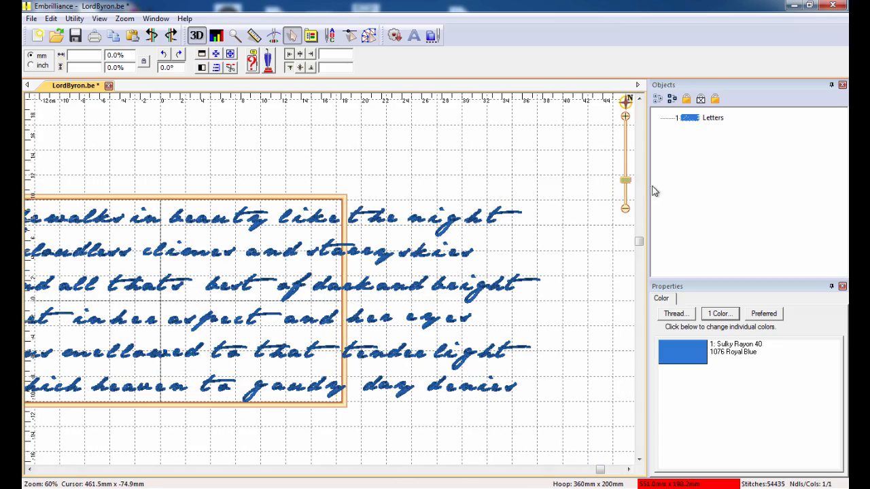
left_click_drag(625, 182, 625, 173)
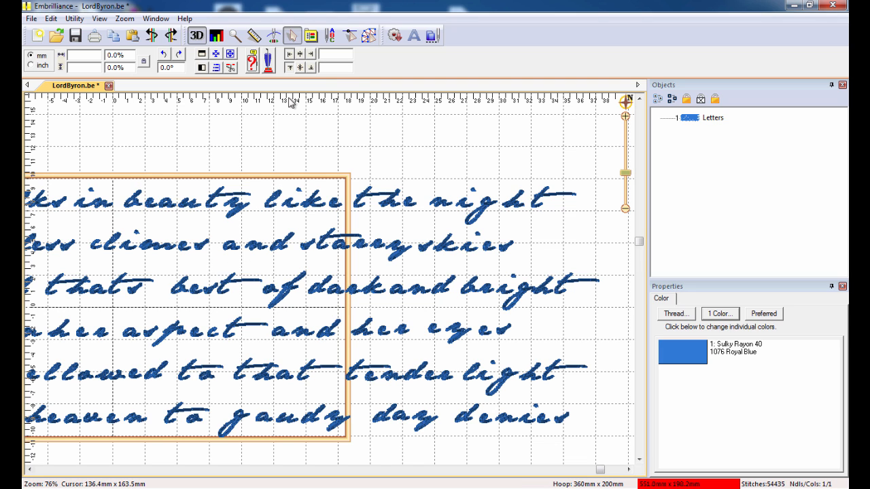
left_click(350, 36)
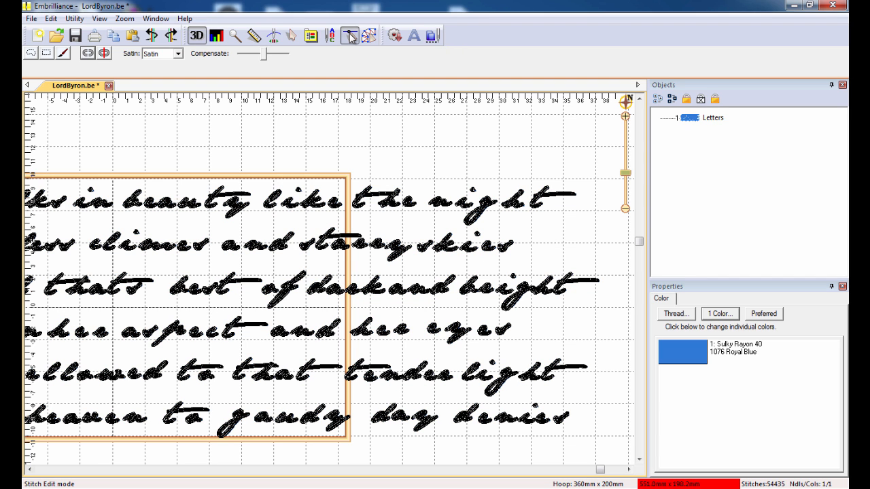
left_click(31, 53)
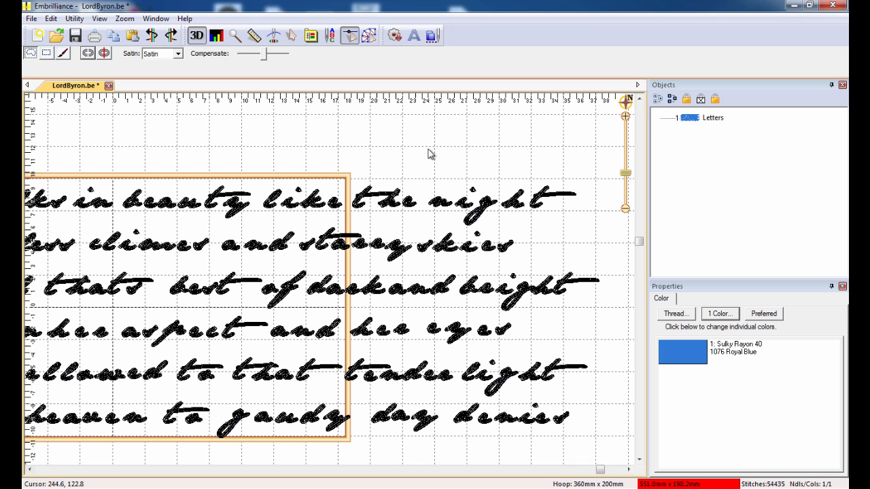
mouse_move(420, 154)
left_mouse_down()
mouse_move(321, 161)
mouse_move(265, 191)
mouse_move(257, 215)
mouse_move(297, 225)
mouse_move(301, 236)
mouse_move(257, 289)
mouse_move(274, 323)
mouse_move(227, 370)
mouse_move(215, 453)
mouse_move(416, 486)
mouse_move(546, 472)
mouse_move(596, 430)
mouse_move(613, 394)
mouse_move(617, 349)
mouse_move(608, 319)
mouse_move(623, 282)
mouse_move(623, 225)
mouse_move(595, 160)
left_mouse_up()
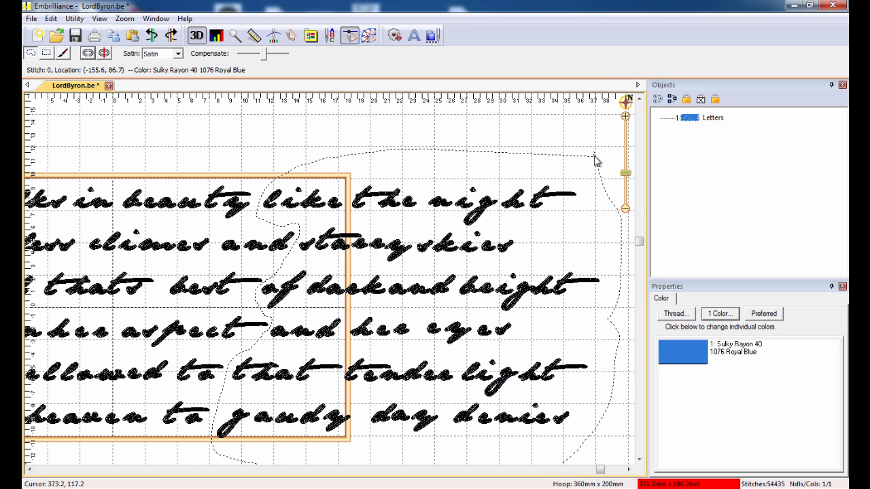
left_click_drag(595, 161, 595, 148)
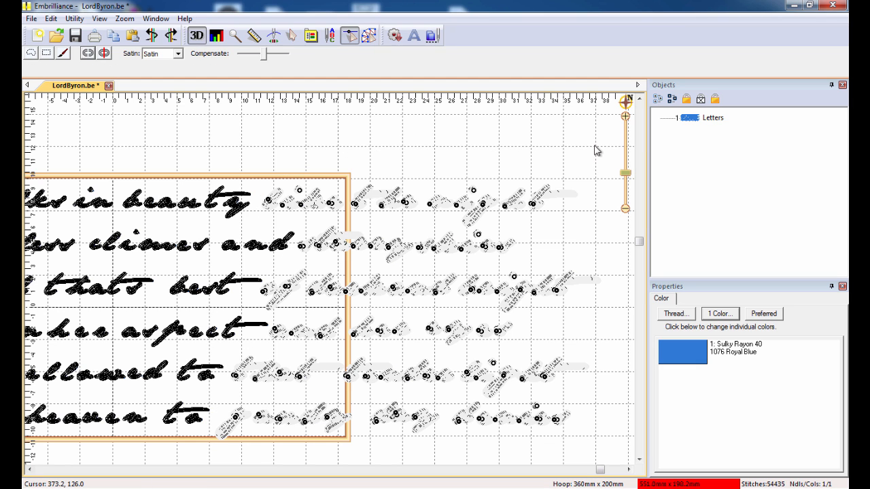
left_click(88, 54)
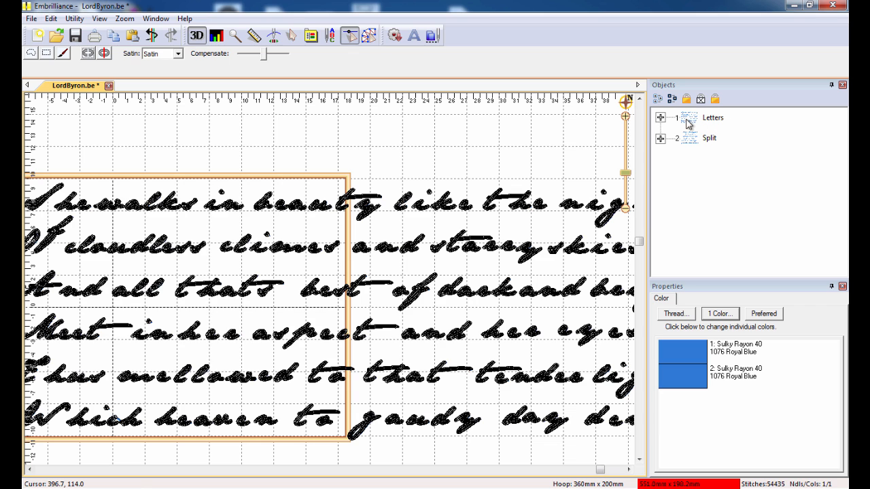
Step: Leave stitch editing and inspect the Letters and Split objects in turn to see which words each one contains
left_click(719, 120)
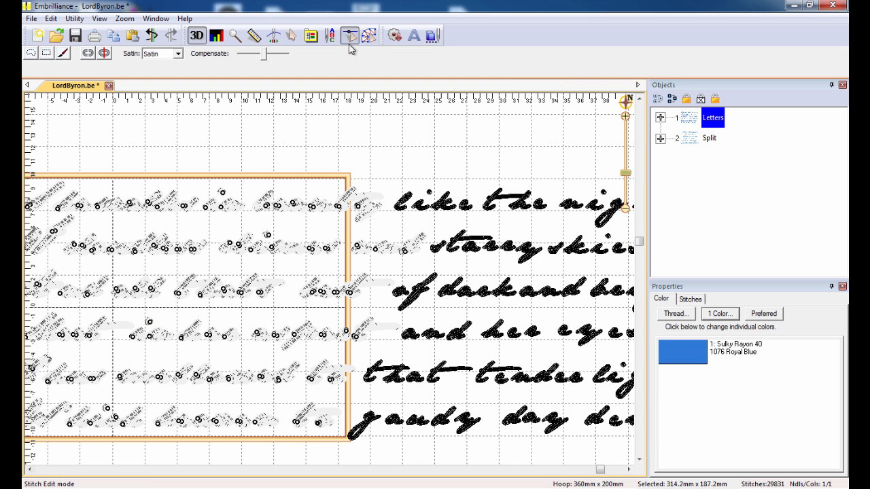
left_click(292, 38)
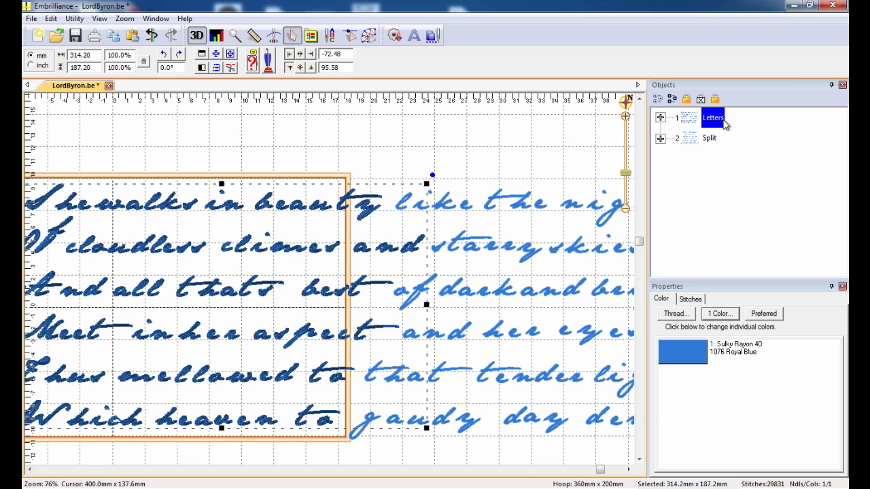
left_click(710, 139)
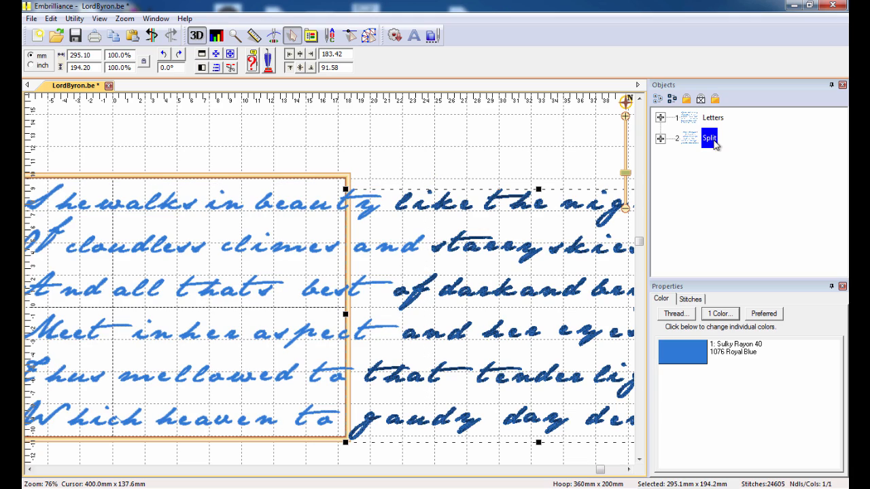
left_click_drag(625, 174, 626, 190)
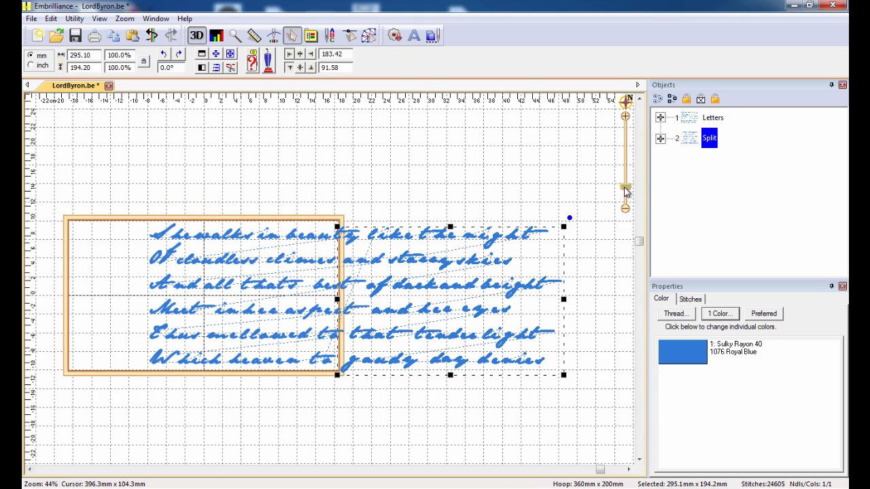
left_click(712, 119)
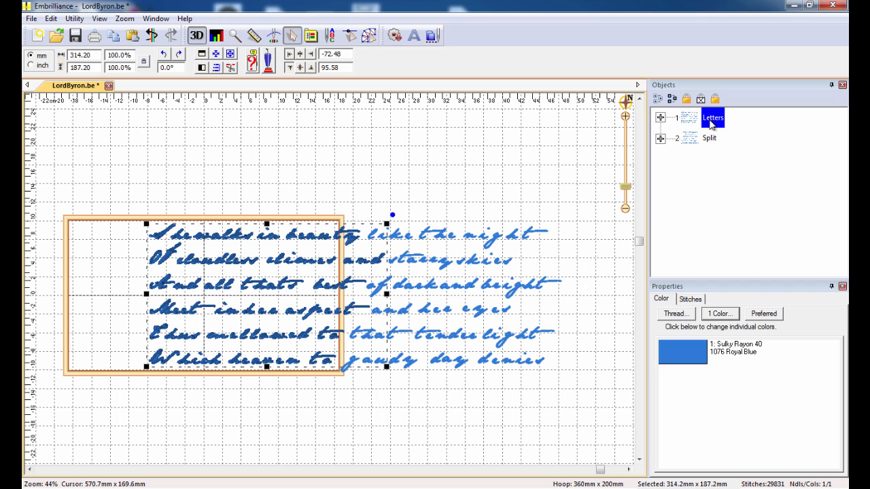
left_click(709, 138)
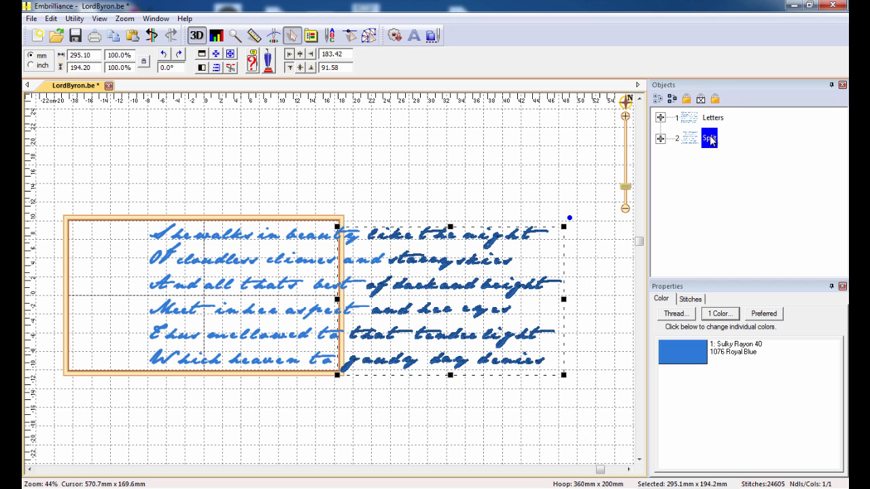
left_click(497, 170)
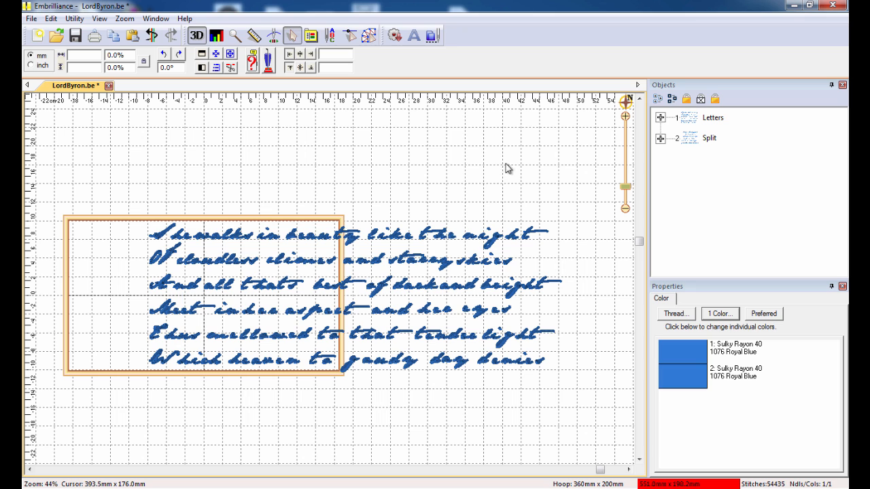
Step: Insert the VT run design from the Alignments library catalog and place it between the two text halves, stretched to about 196 mm tall
left_click(699, 120)
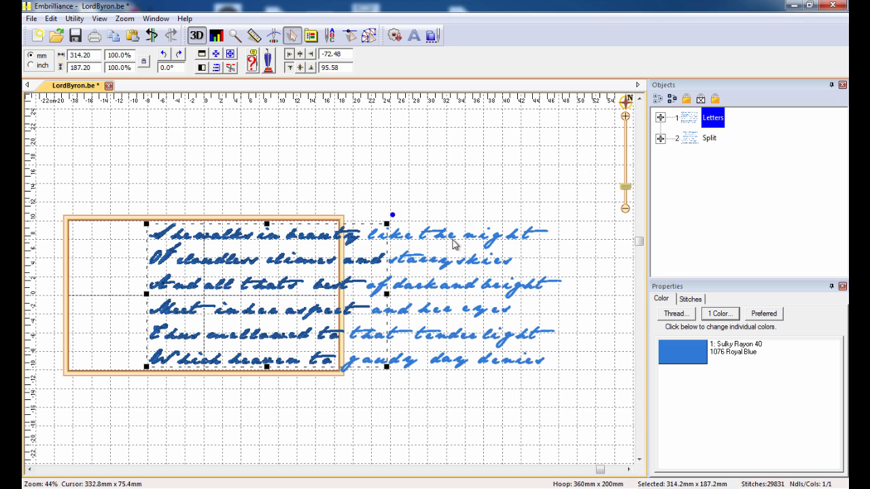
left_click(397, 38)
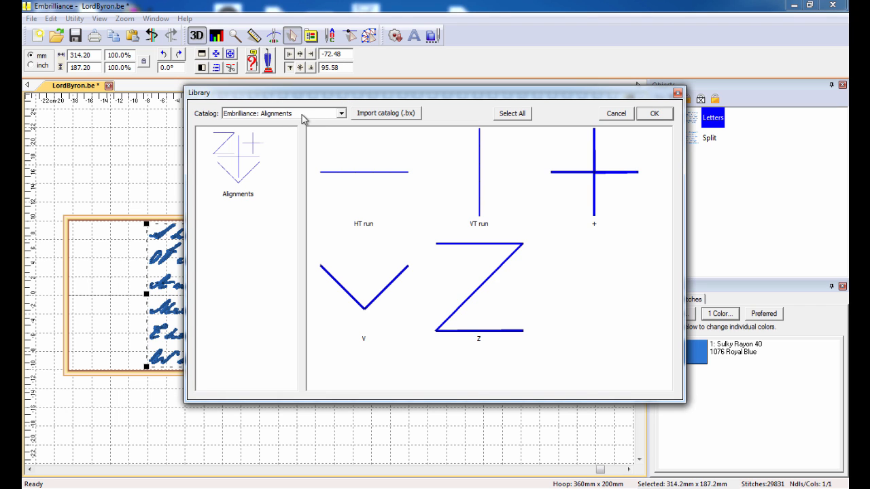
left_click(341, 113)
left_click(342, 113)
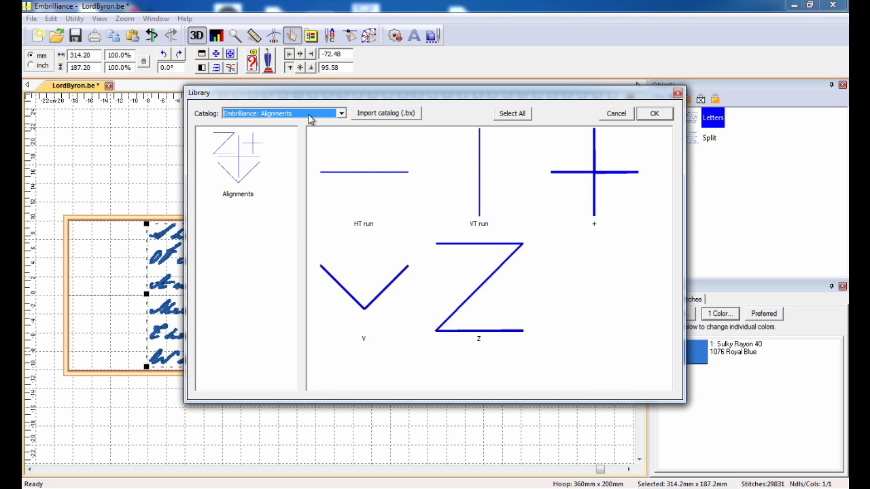
left_click(480, 184)
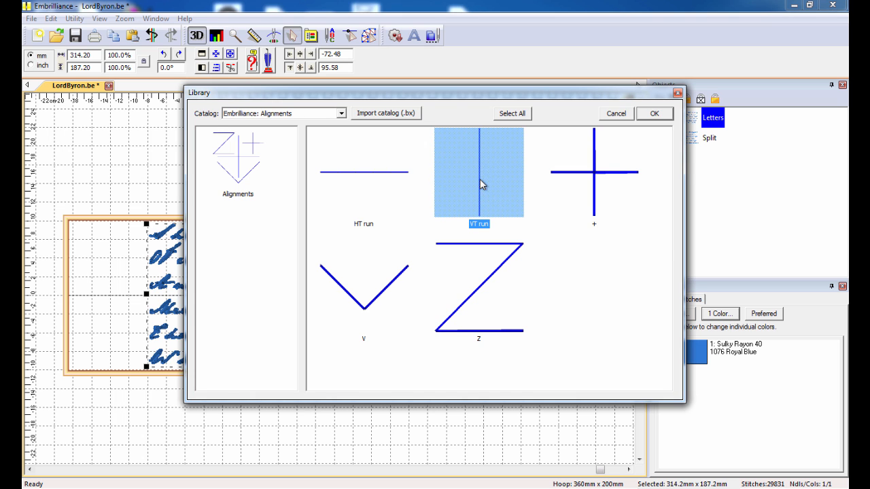
left_click(665, 116)
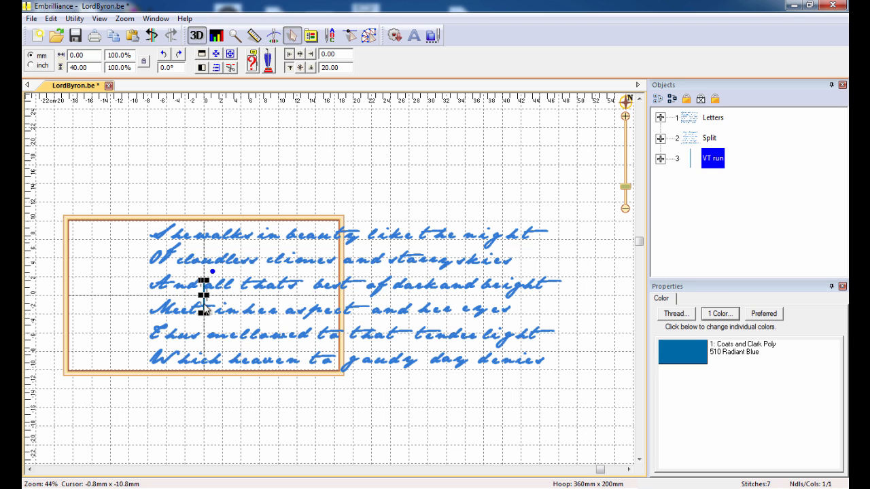
left_click_drag(204, 310, 375, 374)
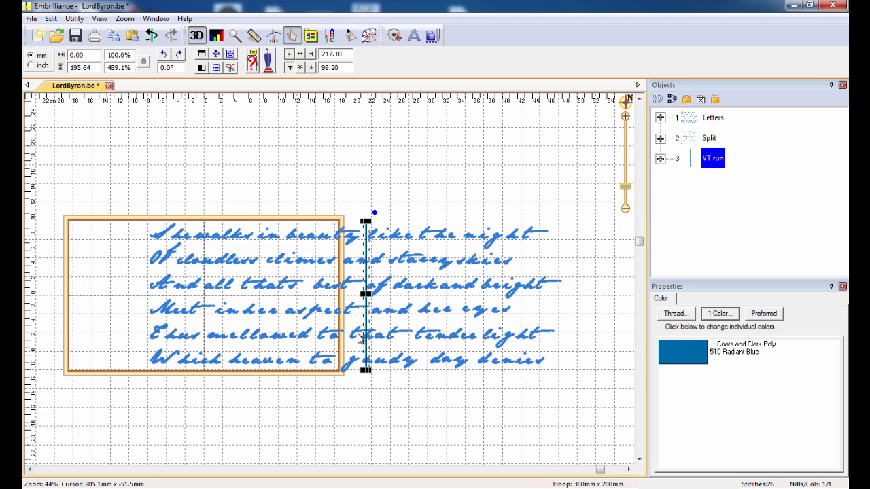
Step: Review the Letters, Split and VT run objects to compare their positions relative to the alignment line
left_click(713, 119)
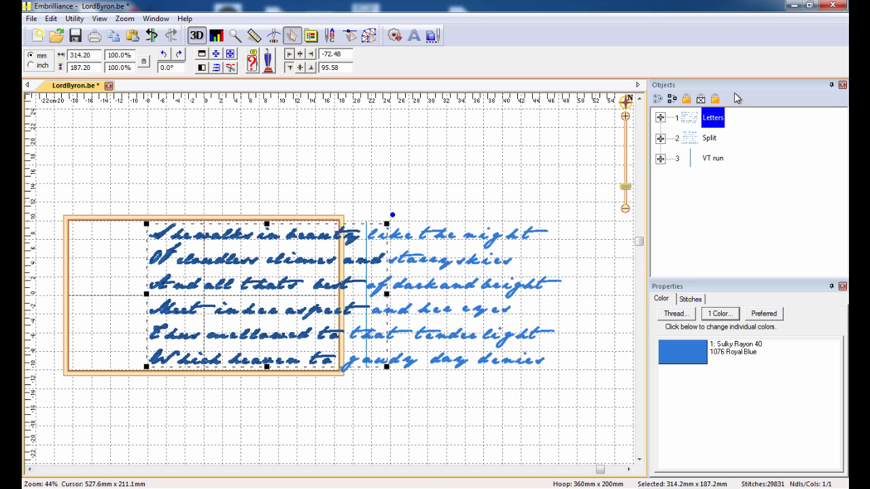
left_click(709, 138)
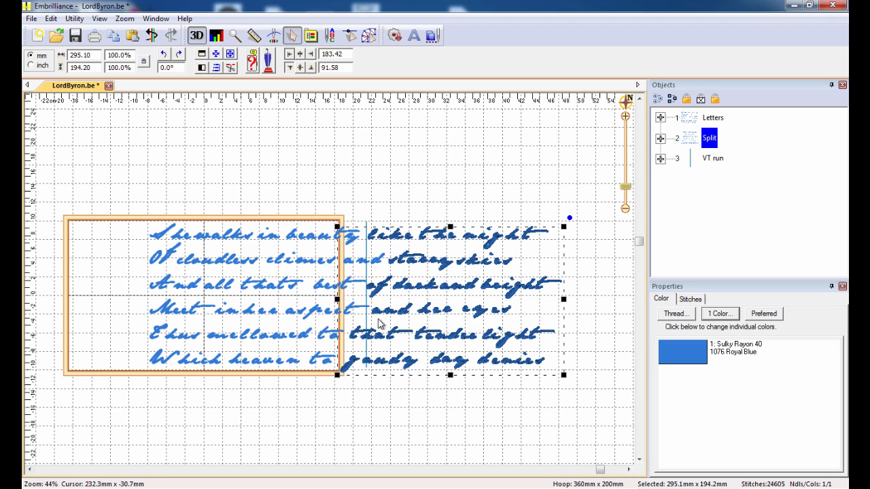
left_click(698, 121)
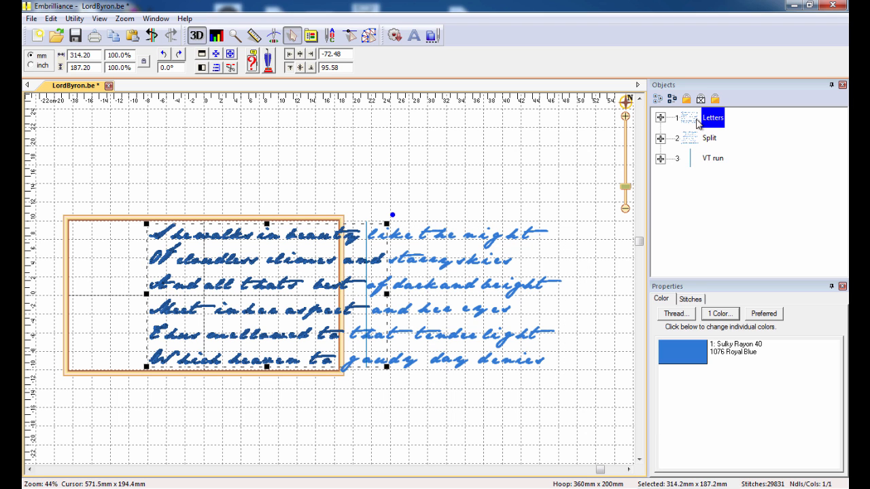
left_click(700, 136)
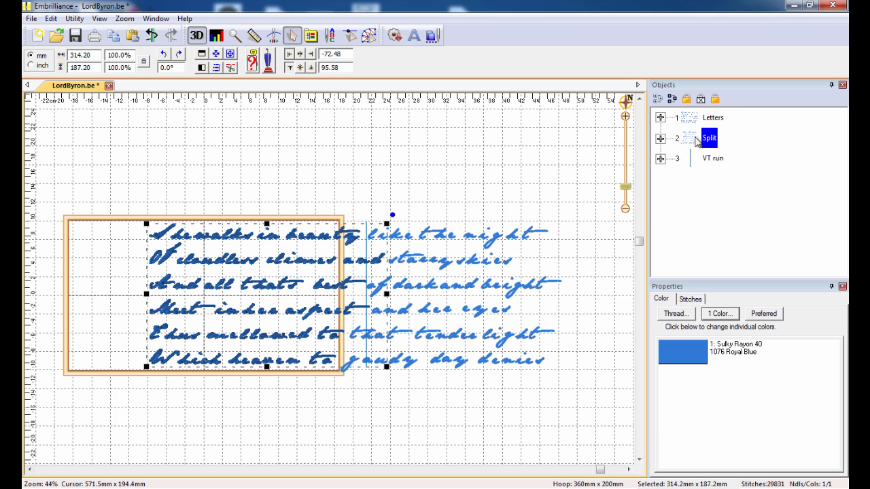
left_click(698, 167)
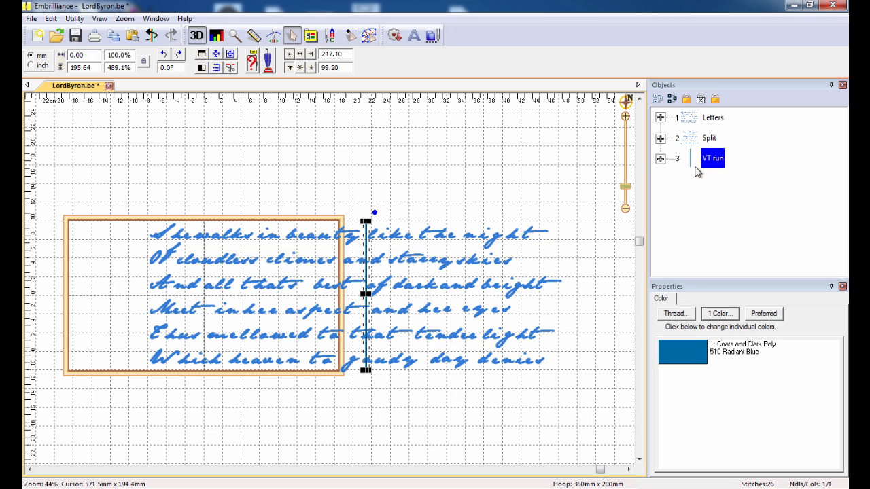
Step: Copy the Letters object together with the VT run line into a new design and center them in the hoop
left_click(692, 120)
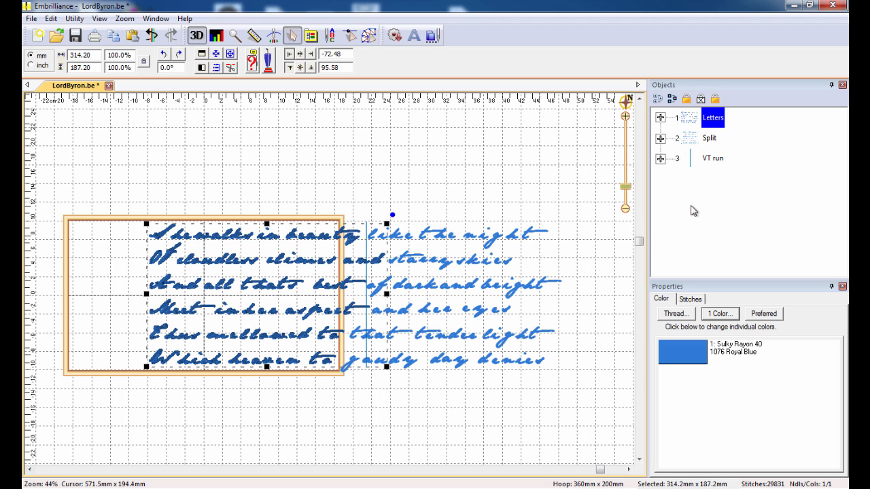
left_click(707, 159, "ctrl")
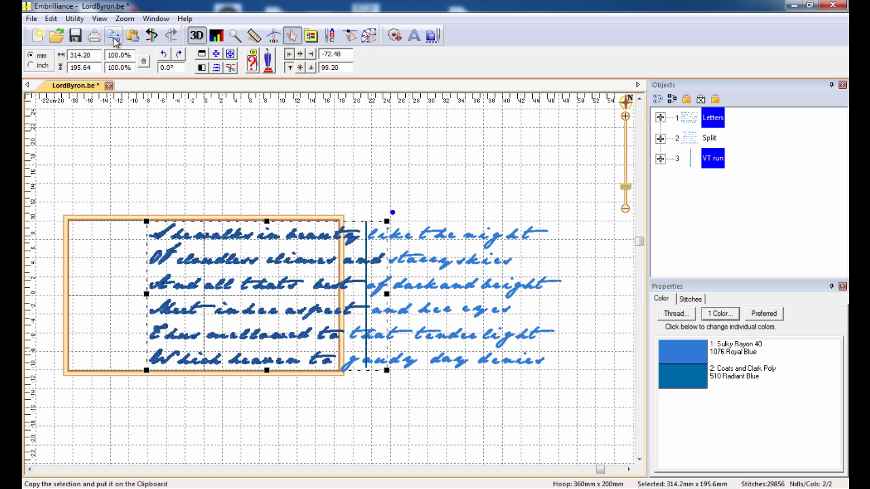
left_click(37, 36)
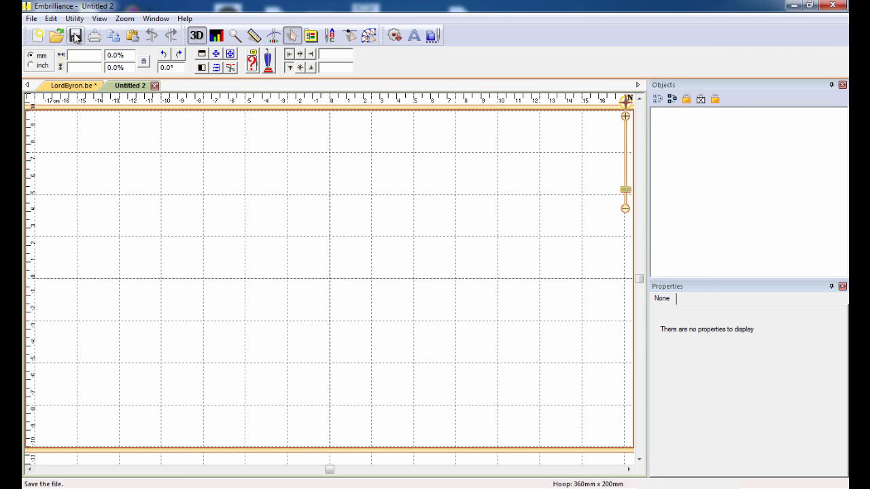
left_click(134, 36)
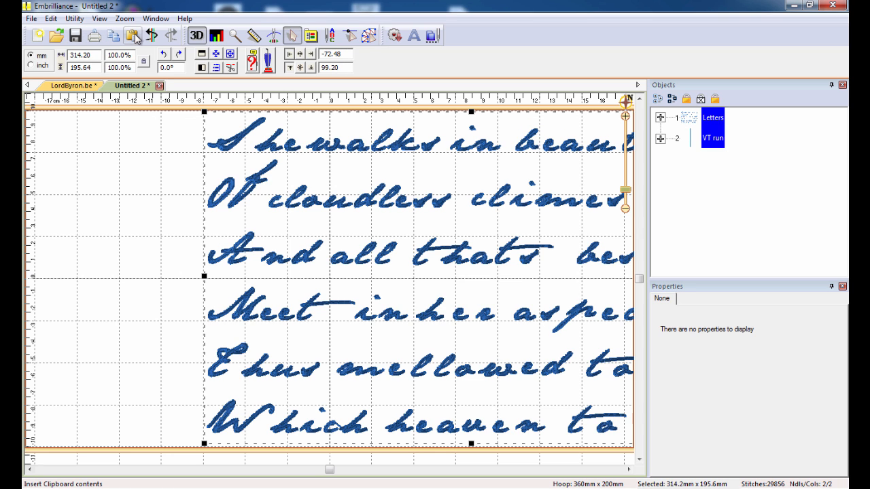
left_click(216, 54)
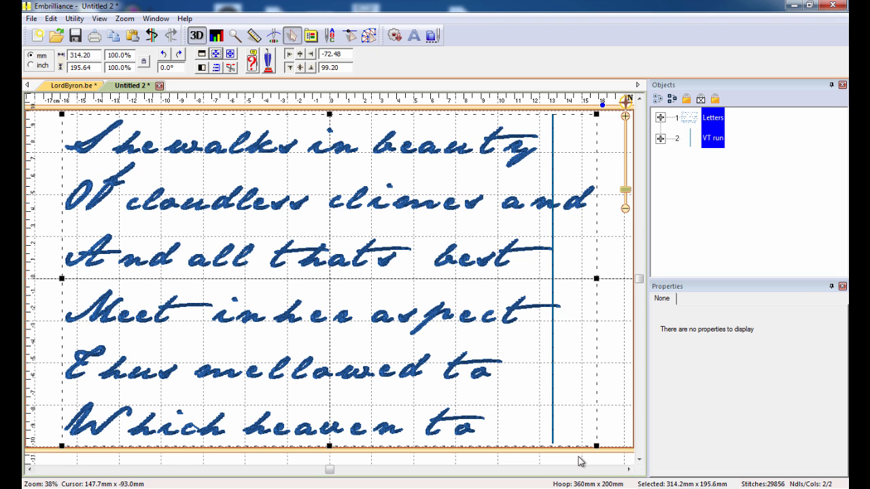
Step: Copy the Split object together with the VT run line from LordByron.be into a new design and center them in the hoop
left_click(73, 85)
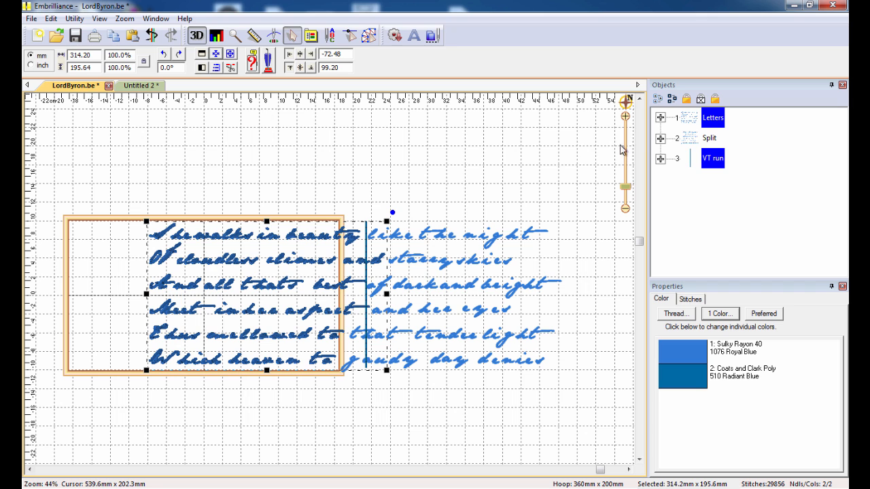
left_click(692, 141)
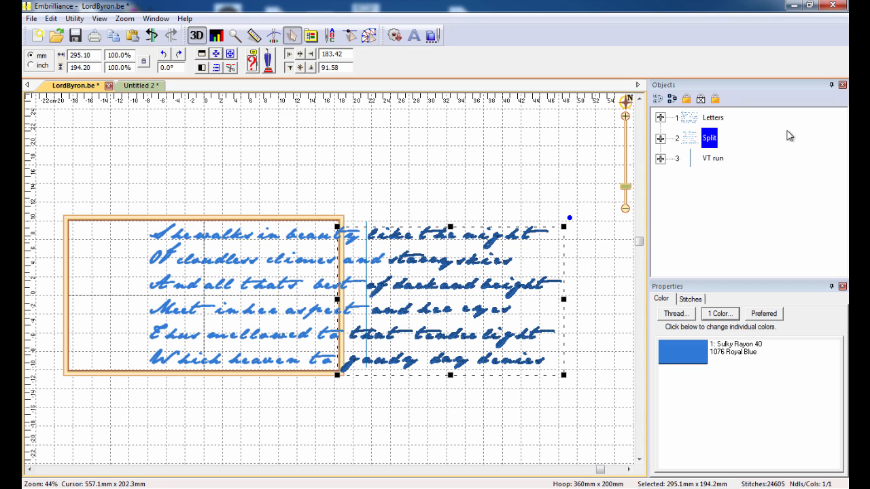
left_click(711, 162, "ctrl")
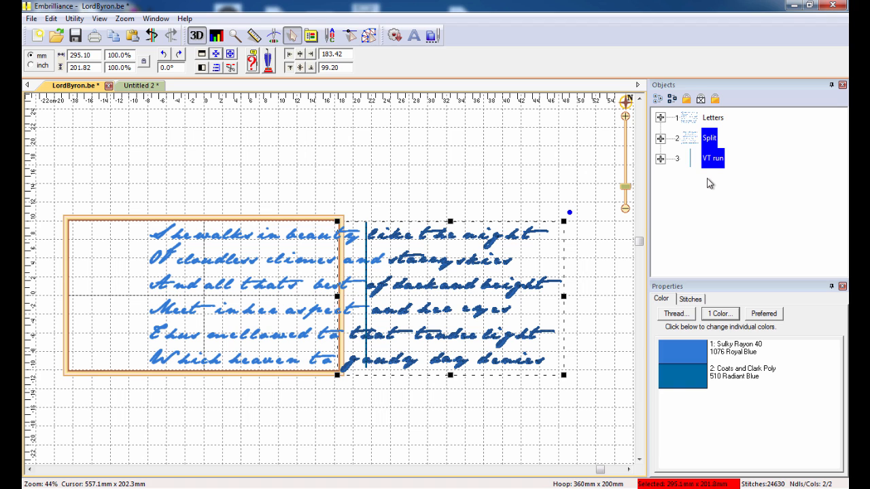
left_click(114, 38)
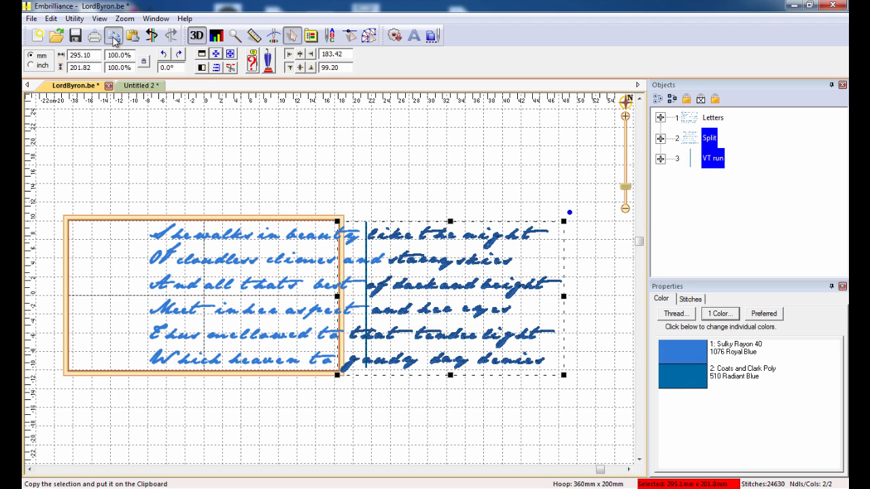
left_click(37, 37)
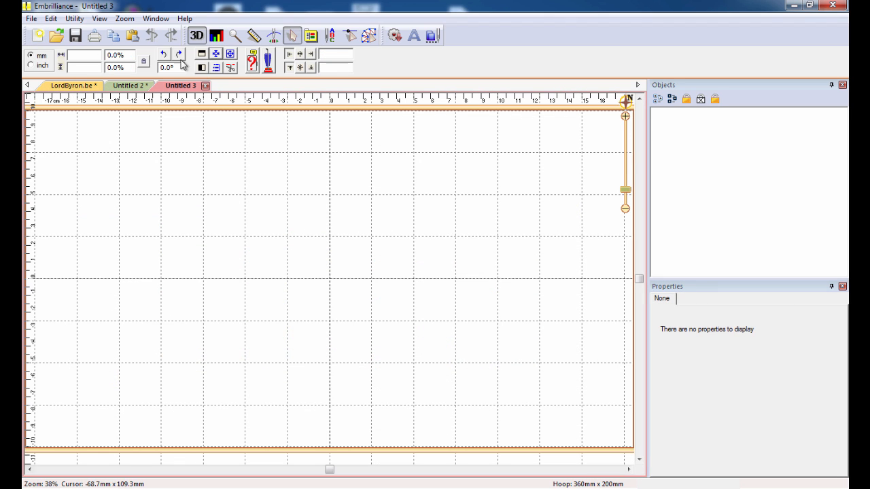
left_click(132, 39)
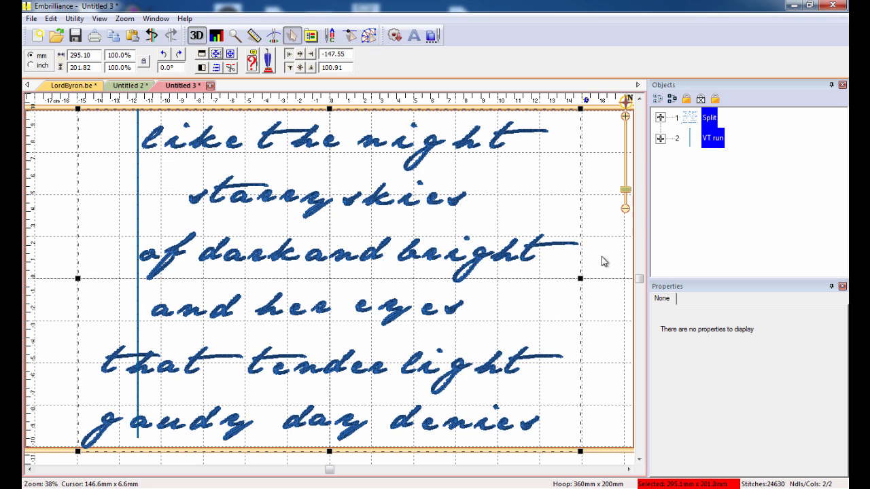
mouse_move(641, 280)
left_mouse_down()
mouse_move(639, 246)
mouse_move(640, 268)
left_mouse_up()
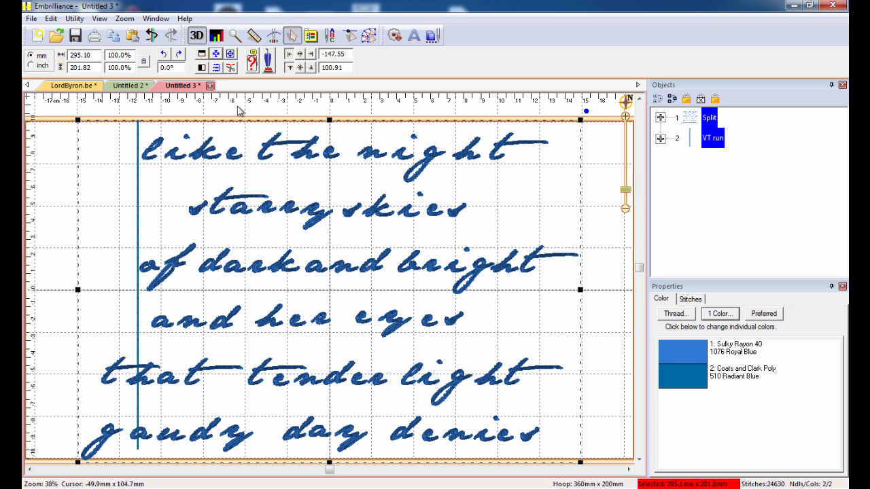
Step: Close both untitled designs holding the copied text halves without saving them
left_click(211, 86)
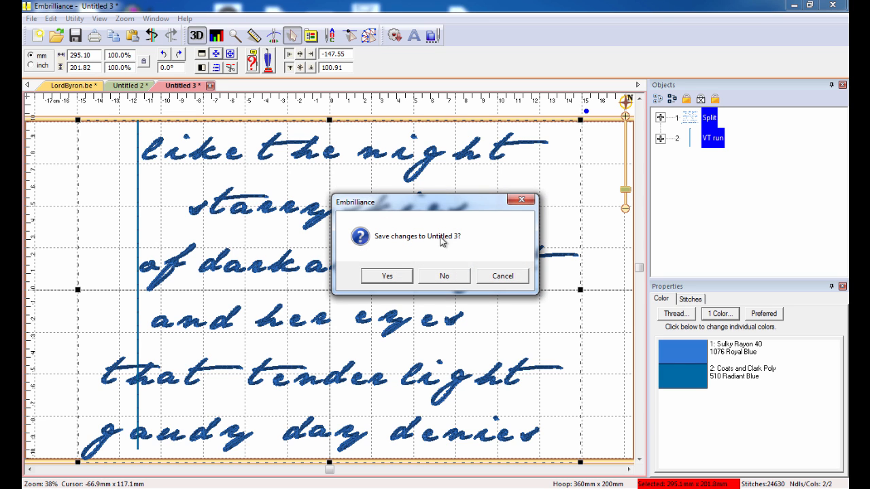
left_click(462, 282)
left_click(159, 85)
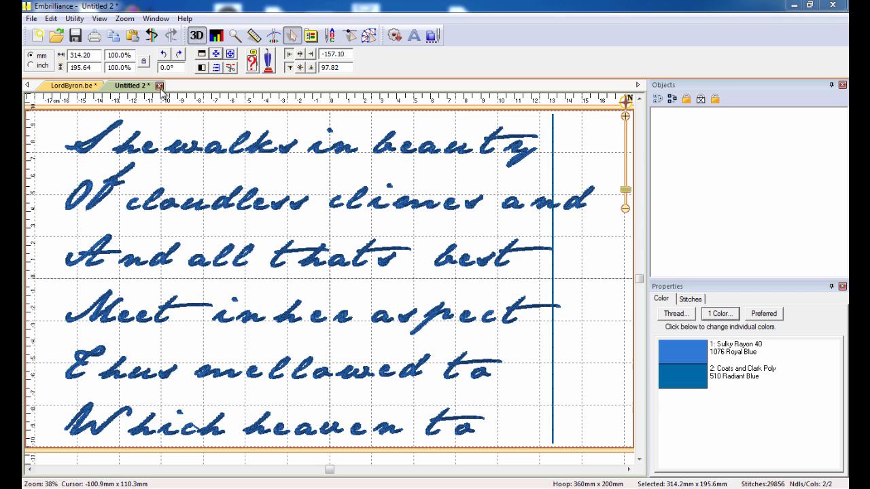
left_click(439, 276)
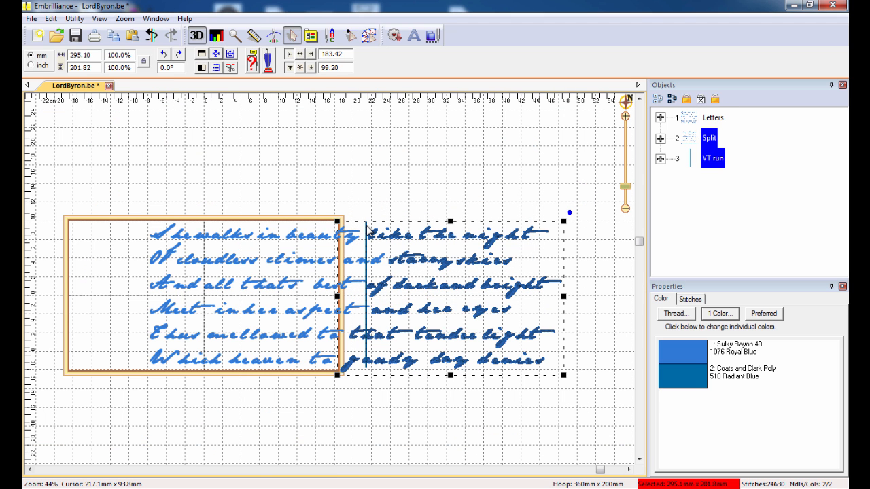
Step: Shorten the VT run line slightly at both its upper and lower ends to about 188 mm tall
left_click(715, 159)
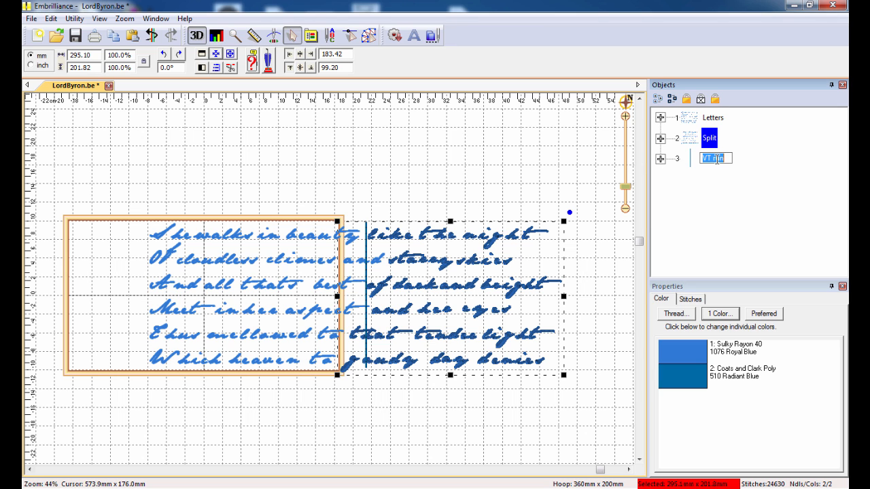
left_click(693, 166)
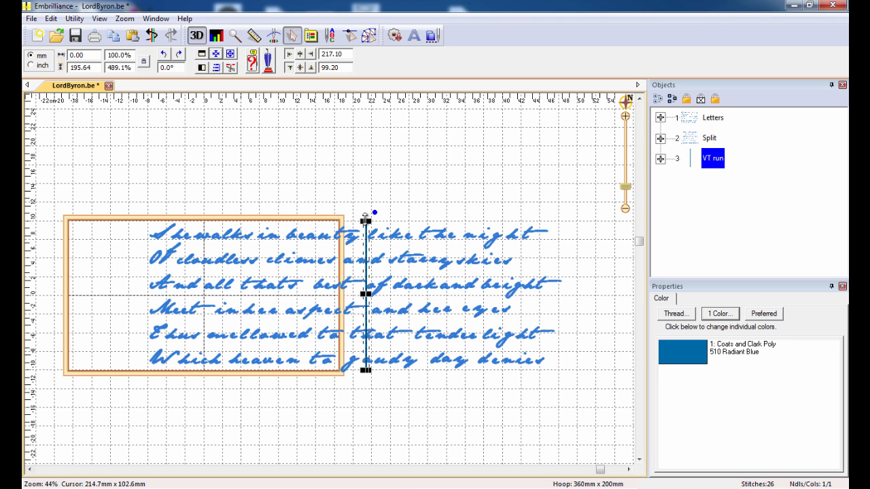
left_click_drag(365, 216, 365, 225)
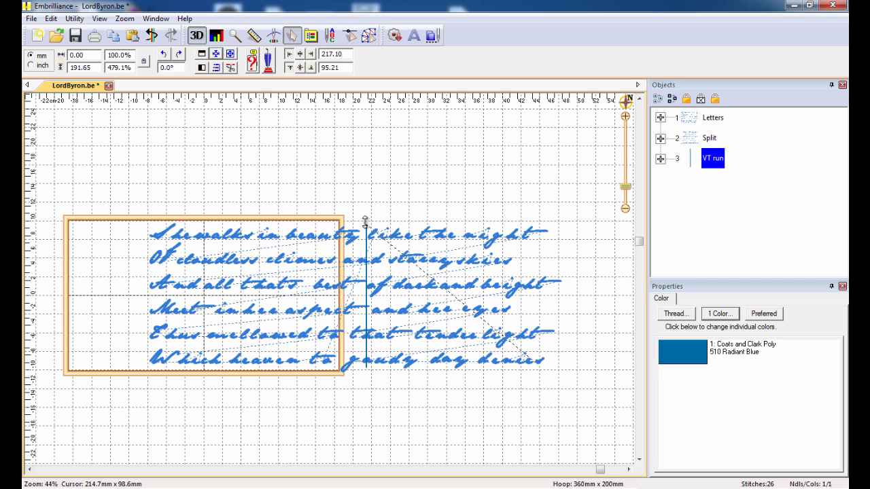
left_click_drag(365, 373, 366, 369)
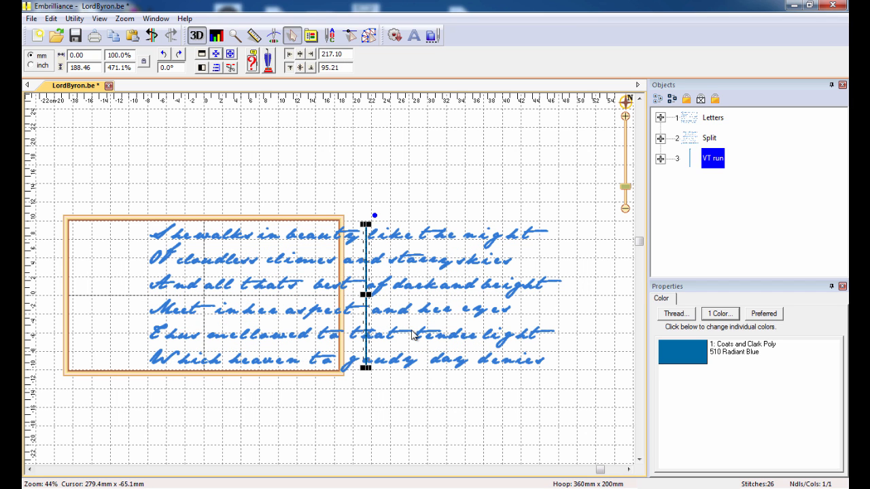
left_click(441, 202)
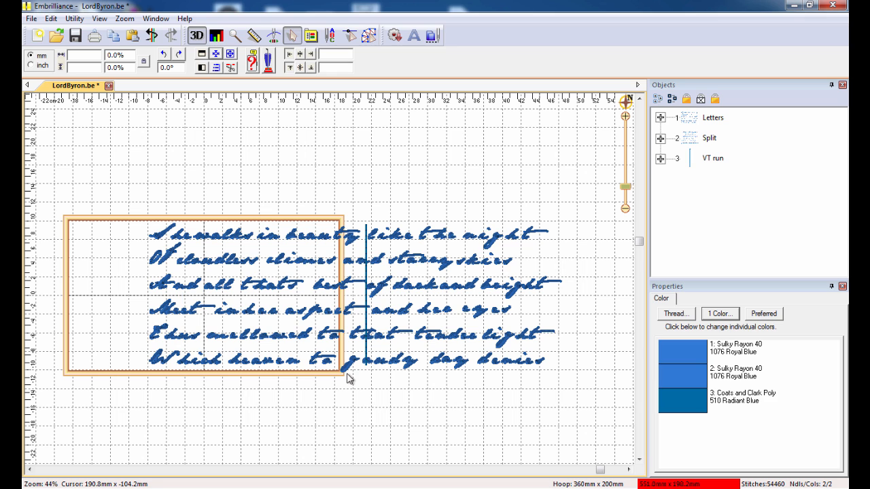
Step: Copy the Letters object with the shortened VT run line into a new design and center them in the hoop
left_click(712, 118)
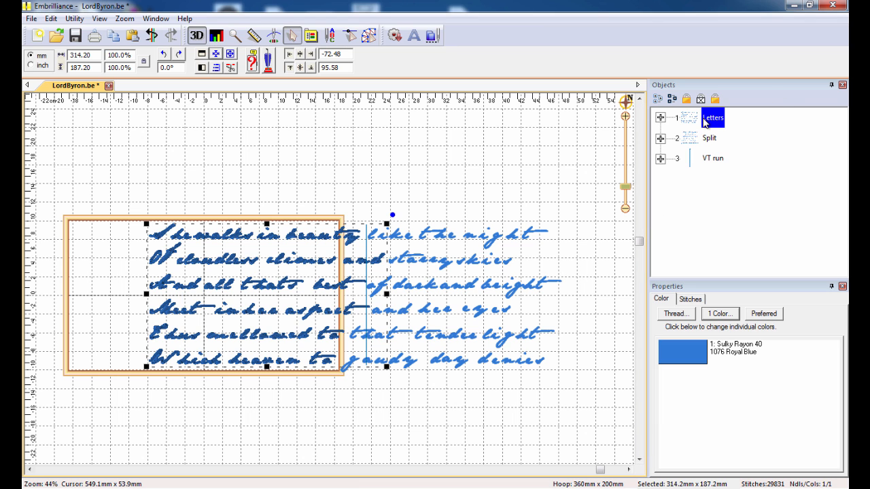
left_click(711, 159, "ctrl")
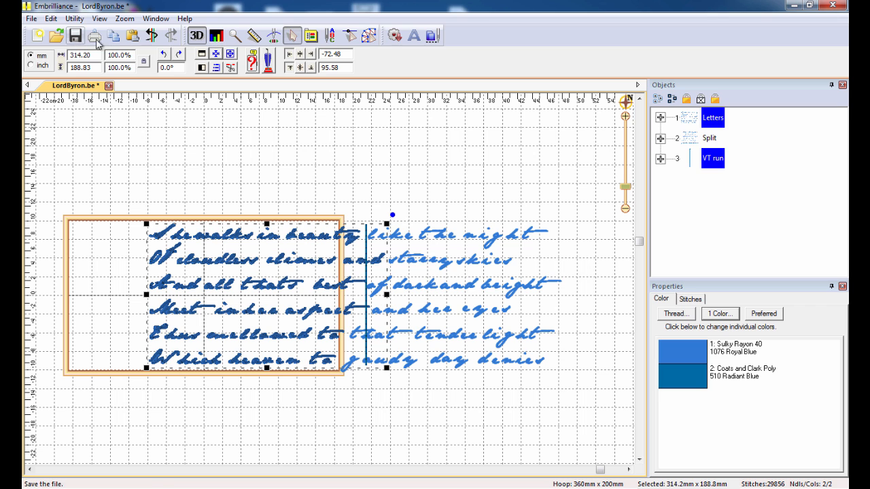
left_click(36, 38)
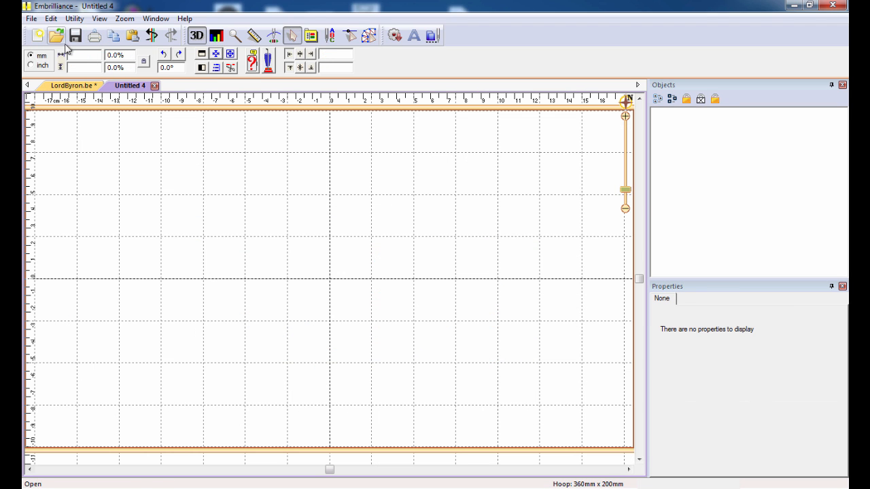
left_click(131, 38)
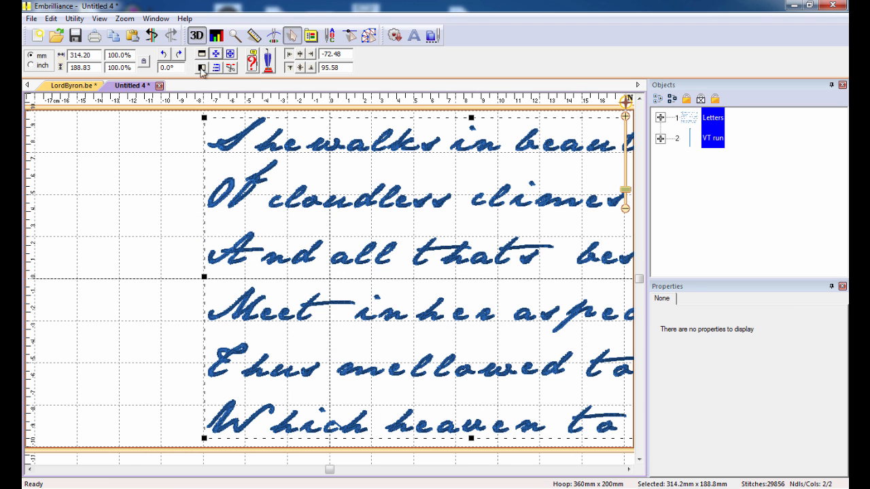
left_click(216, 54)
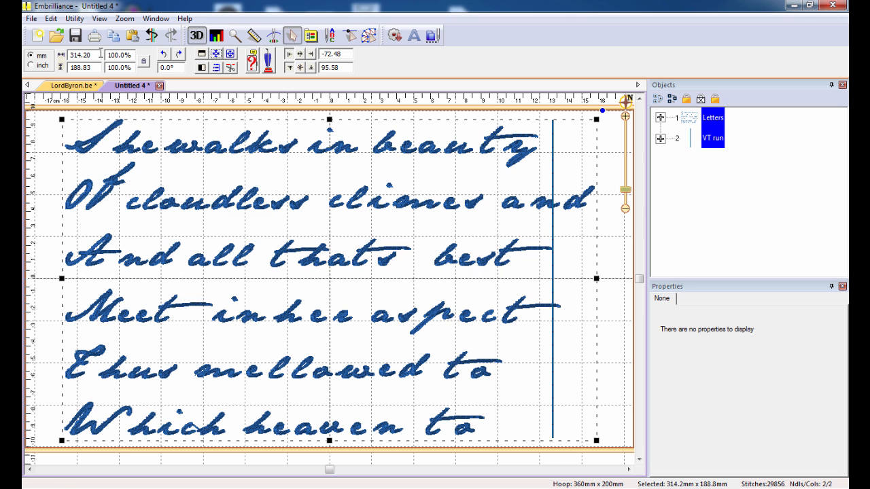
Step: Copy the Split object with the shortened VT run line from LordByron.be into another new design, centered in the hoop
left_click(78, 87)
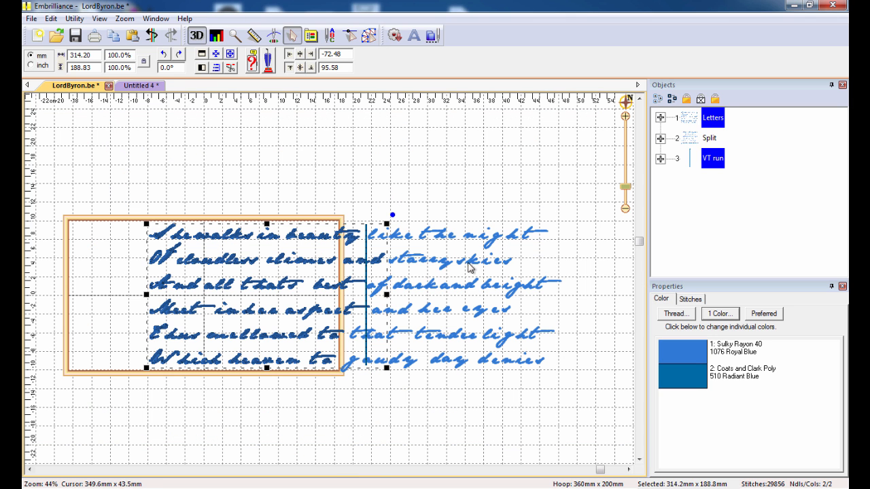
left_click(690, 139)
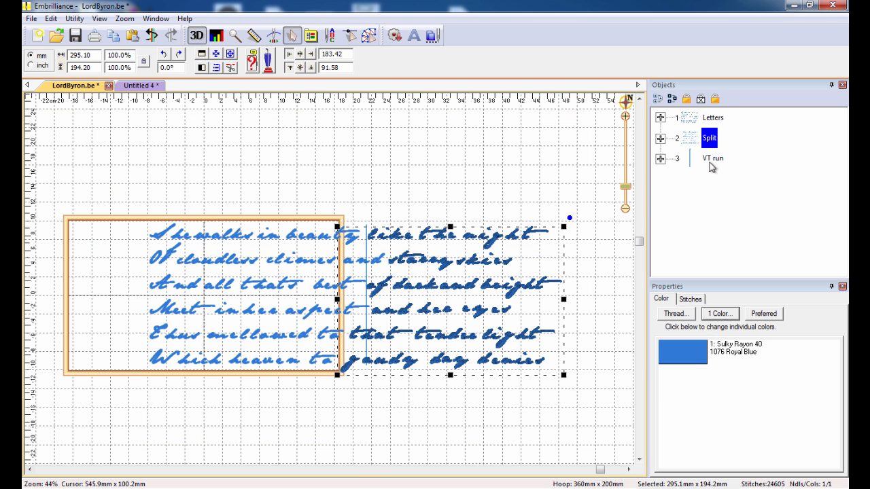
left_click(711, 160, "ctrl")
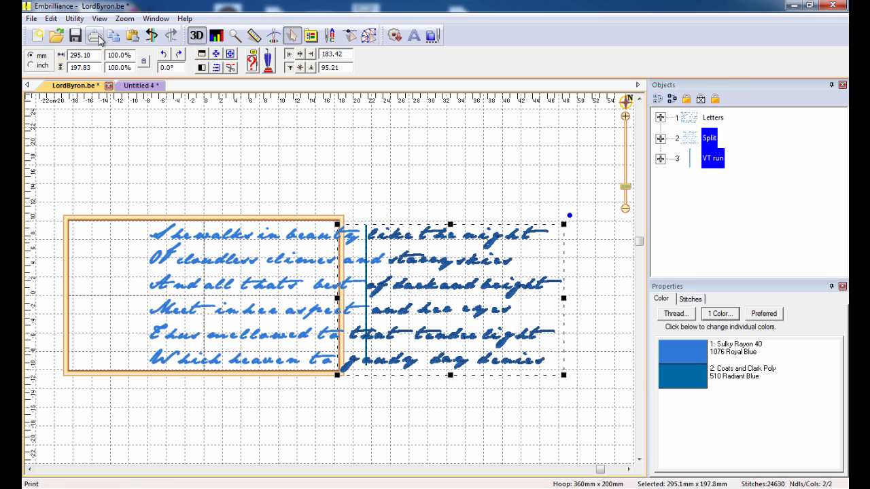
left_click(38, 36)
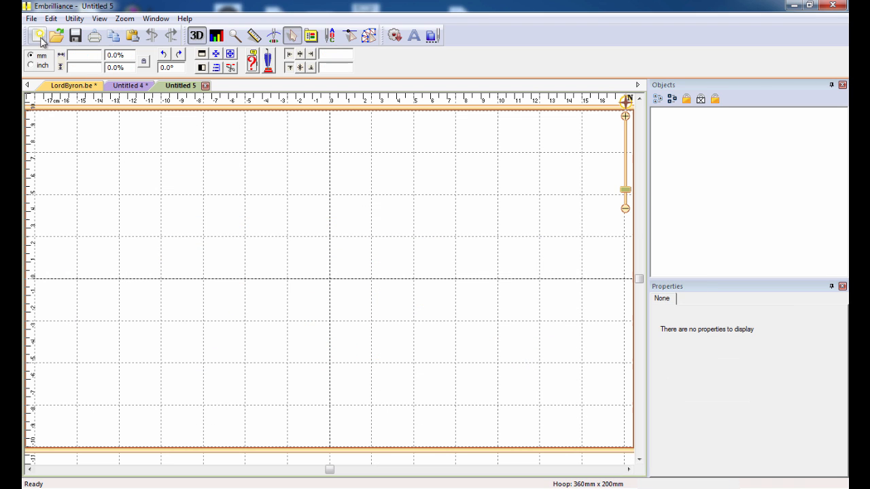
left_click(218, 57)
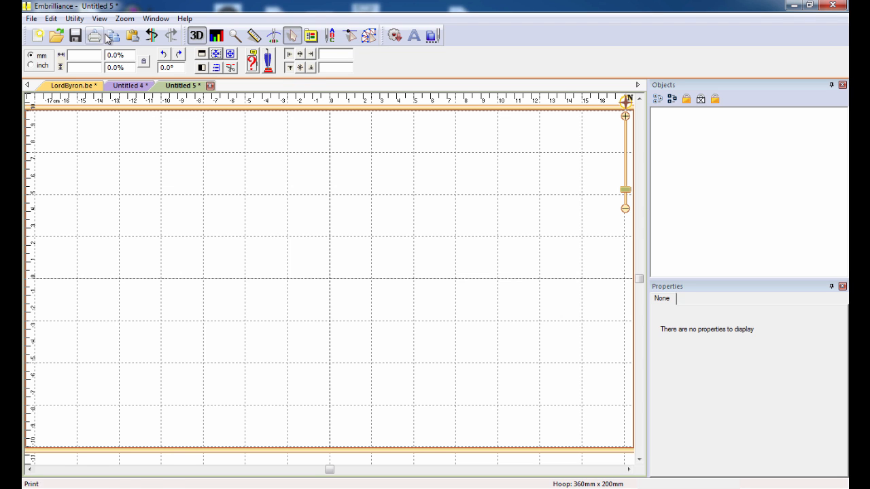
left_click(132, 35)
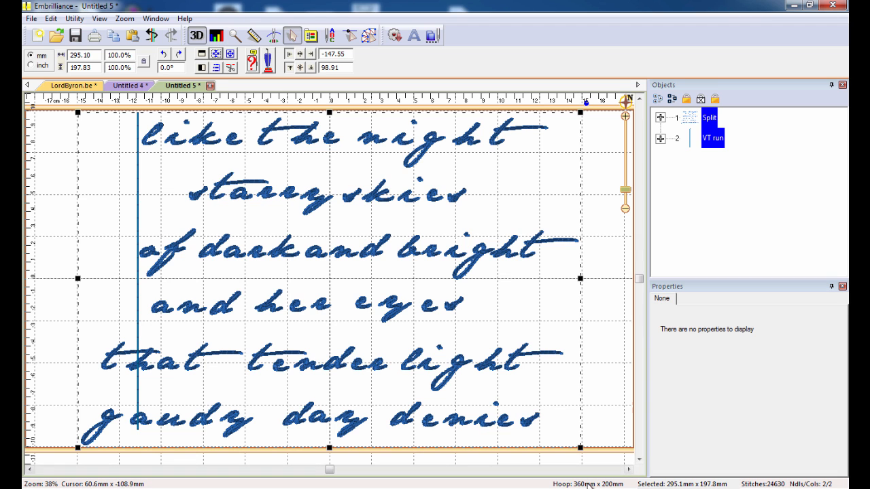
left_click(548, 469)
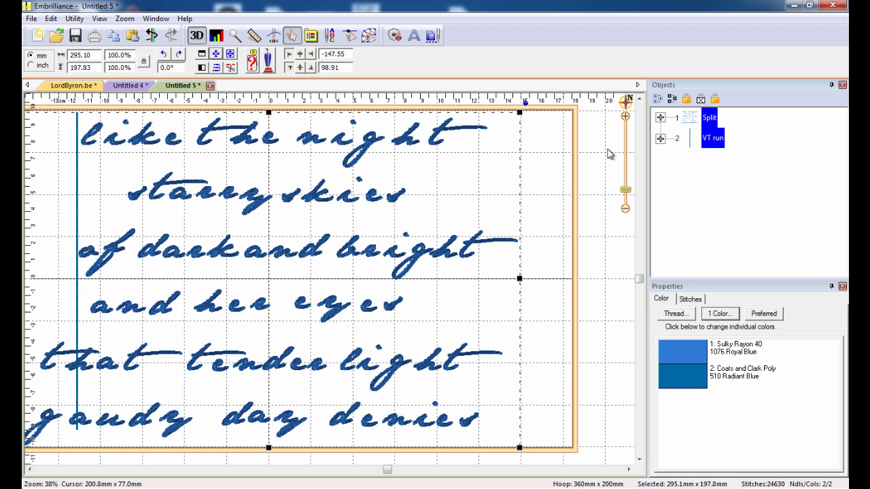
Step: Save the design containing the Letters half as stitch and working files named ByronLeft on the Desktop, in VP3 format
left_click(136, 87)
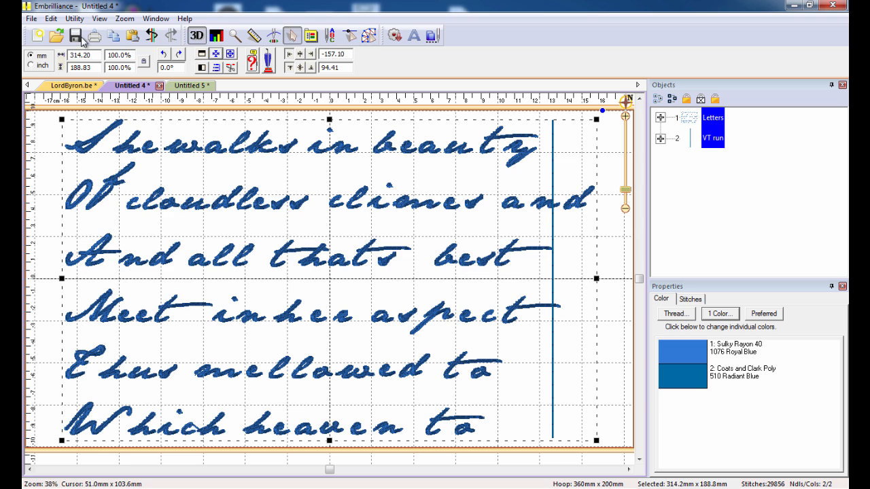
left_click(31, 19)
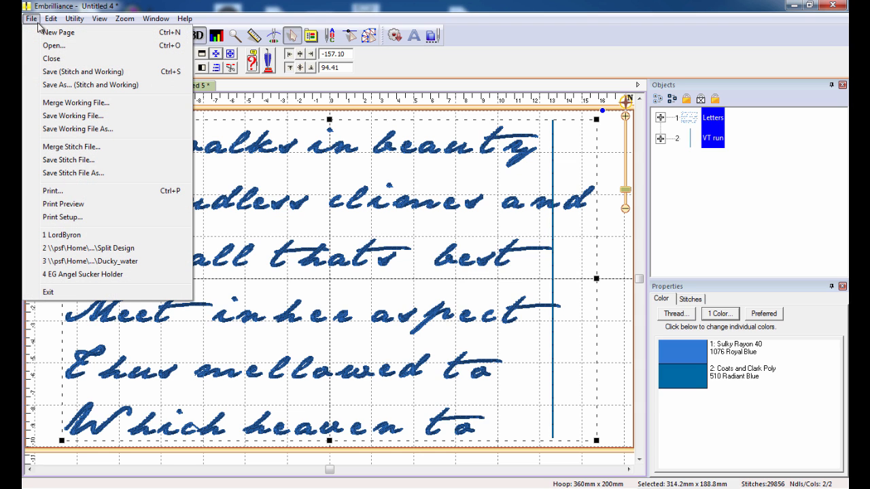
left_click(46, 86)
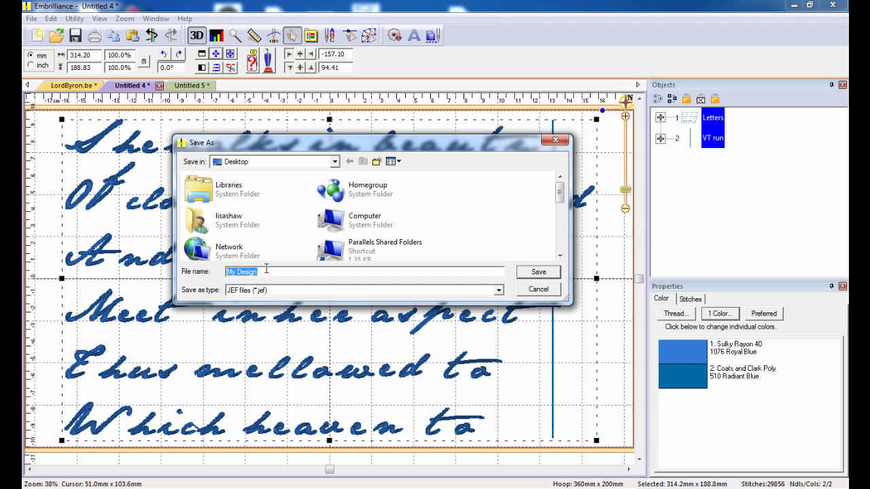
type("ByronLefy")
left_click(498, 290)
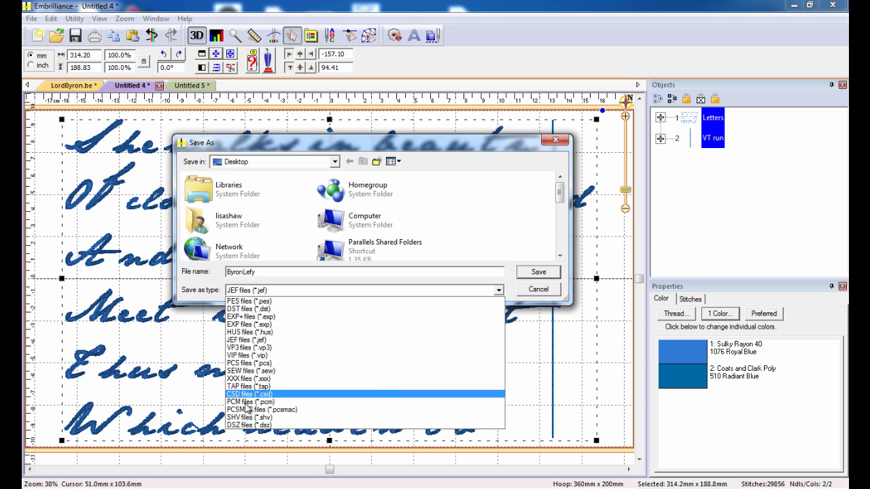
left_click(247, 348)
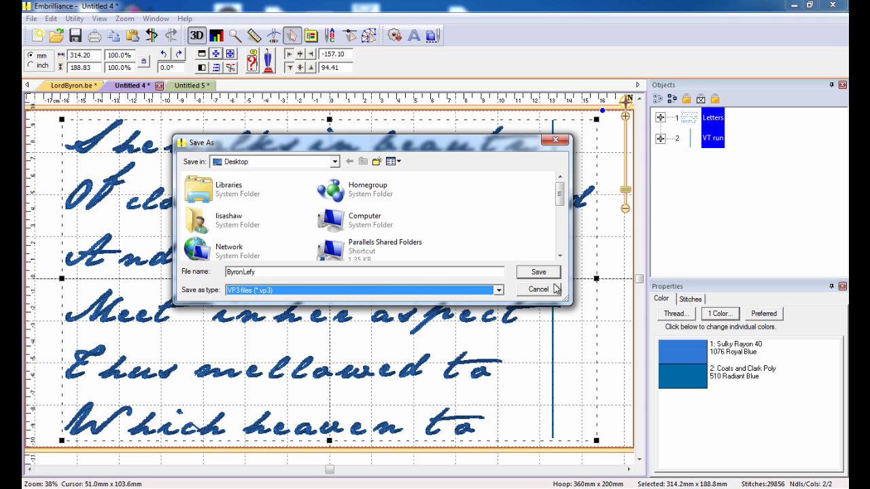
left_click(324, 273)
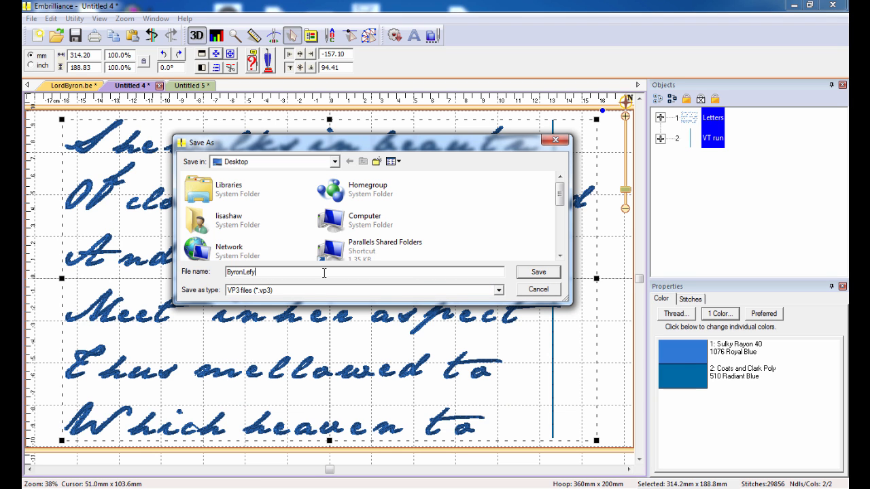
left_click(538, 272)
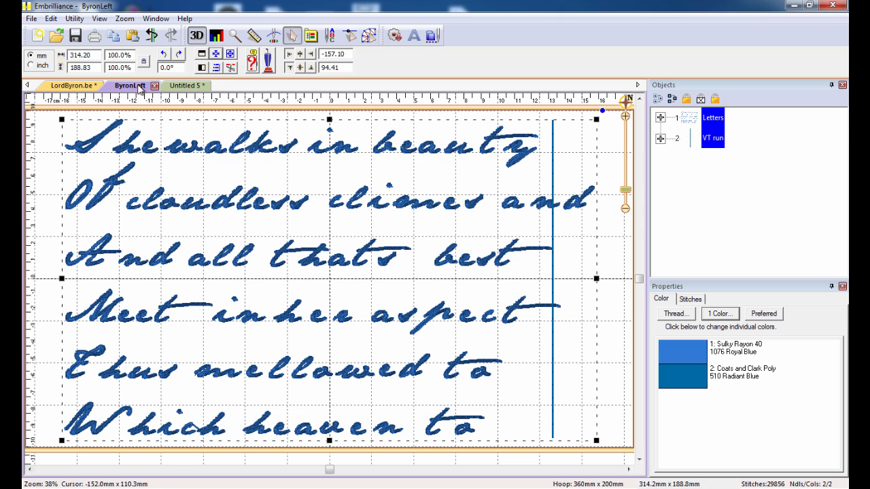
Step: In the unsaved design holding the Split half, move the VT run line first in the stitching order, ahead of the Split object
left_click(182, 86)
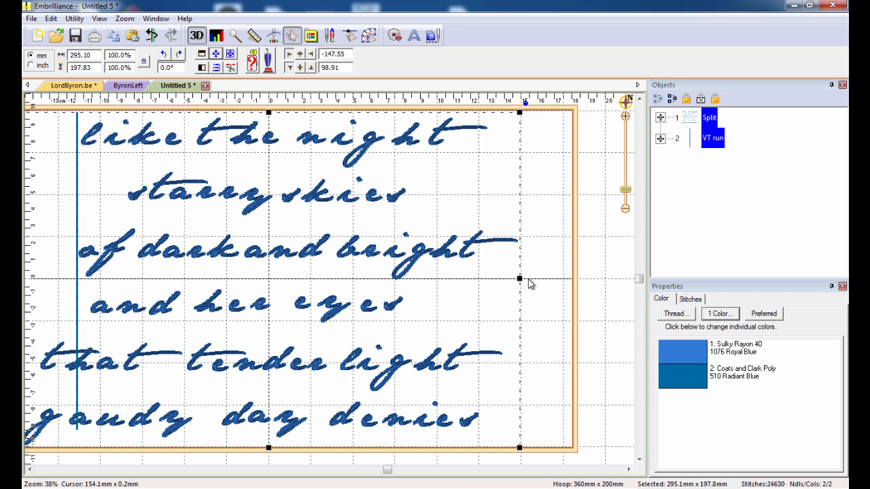
left_click(712, 140)
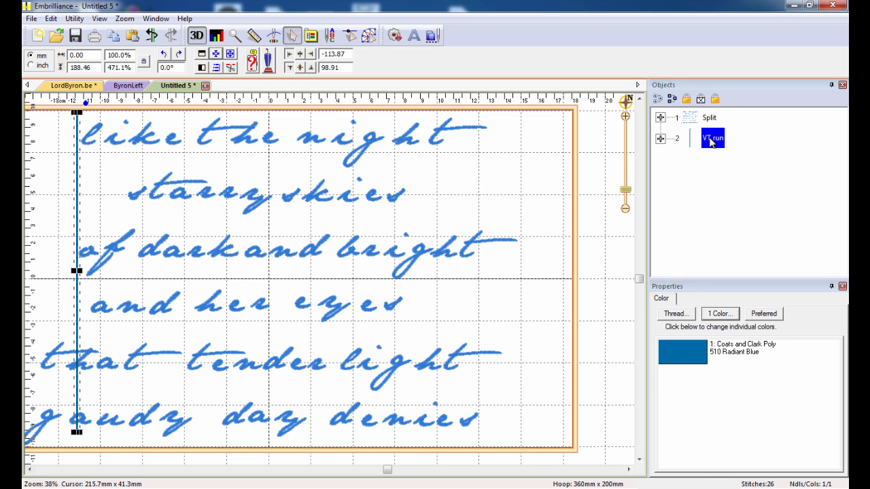
right_click(711, 142)
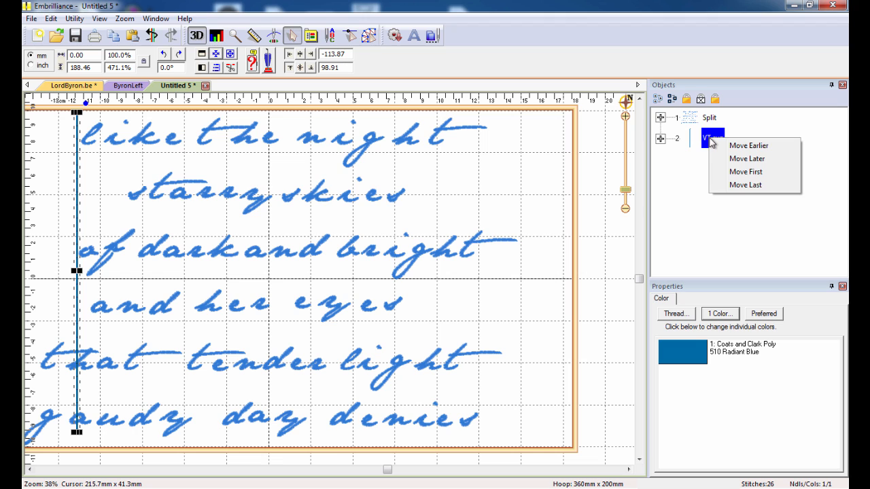
left_click(747, 176)
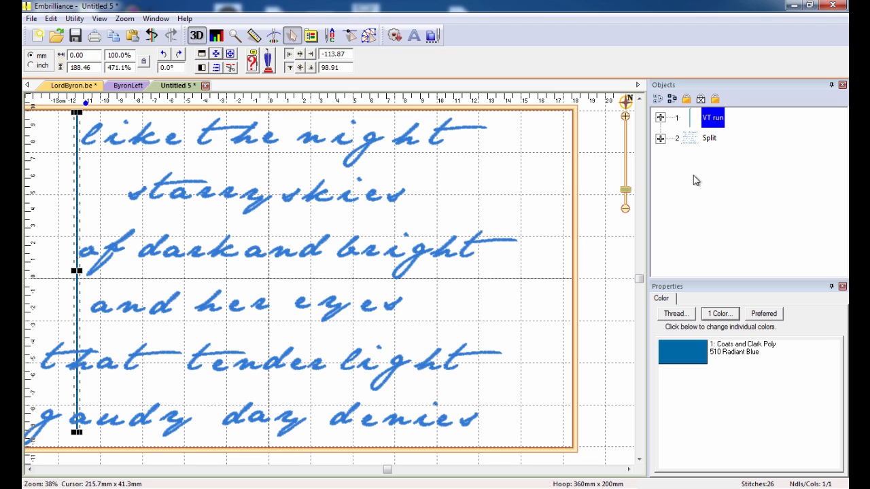
left_click(687, 143)
left_click(699, 212)
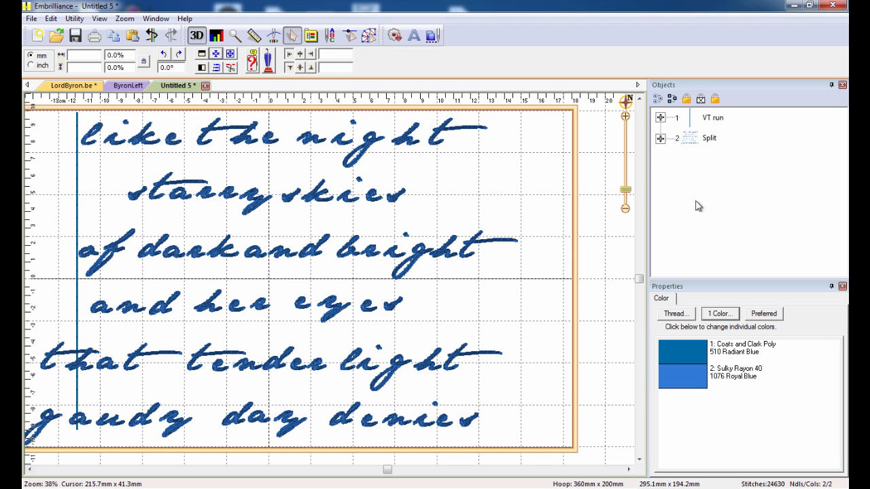
Step: Save the design containing the Split half on the Desktop as ByronRight in VP3 format
left_click(75, 37)
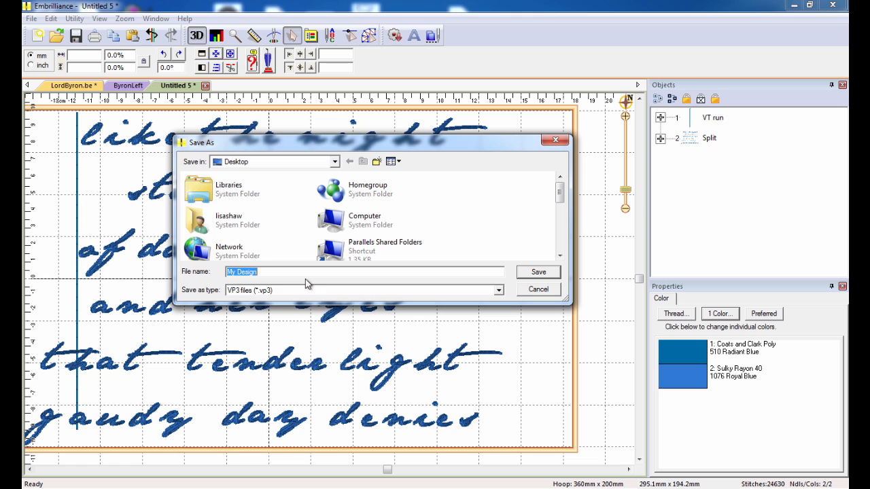
type("Byron")
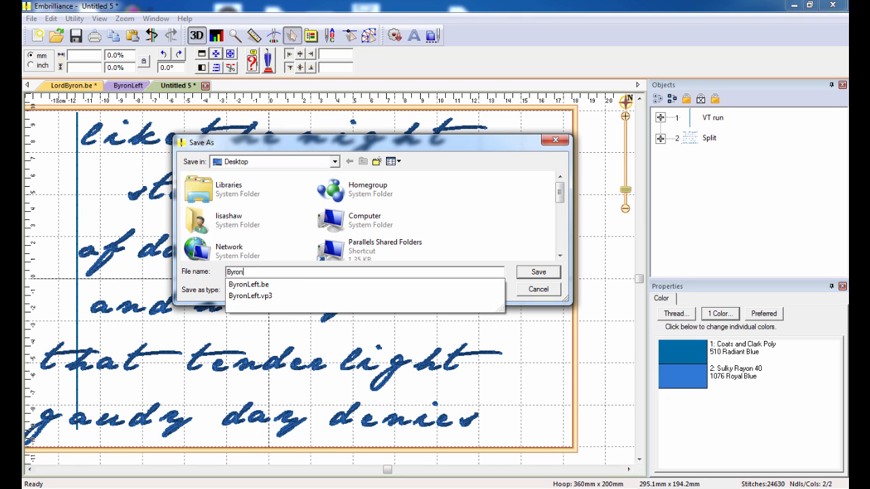
type("Right")
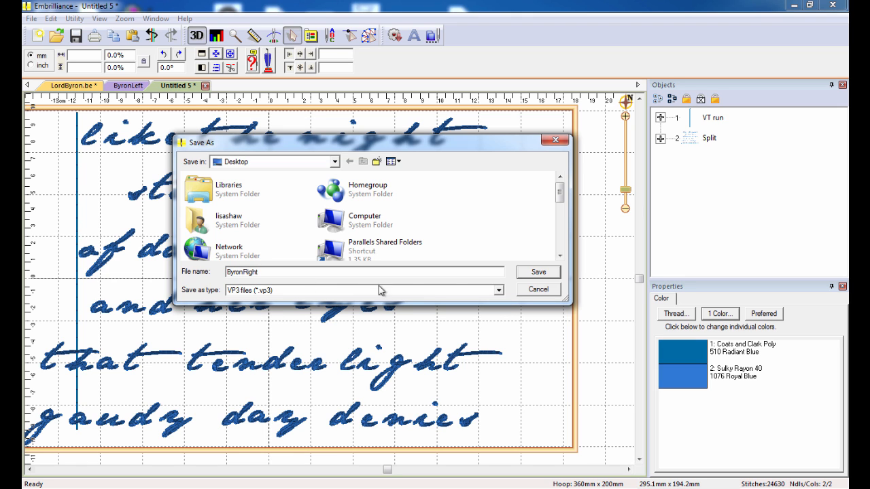
left_click(529, 274)
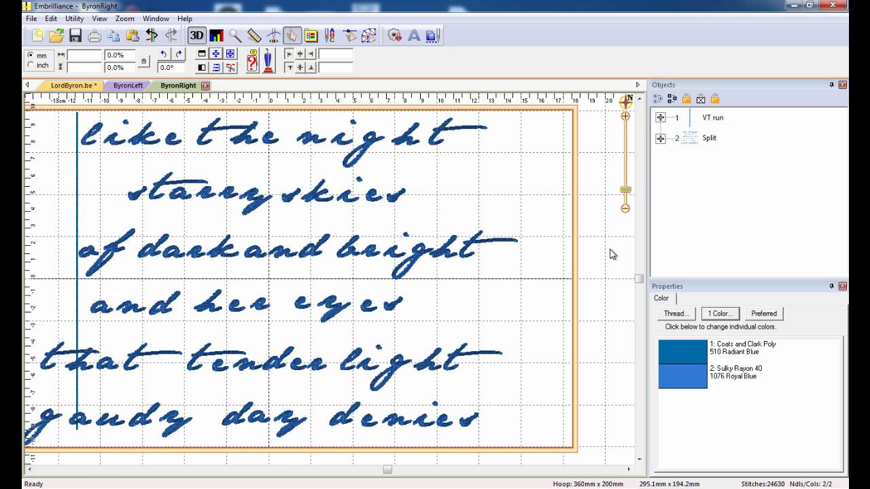